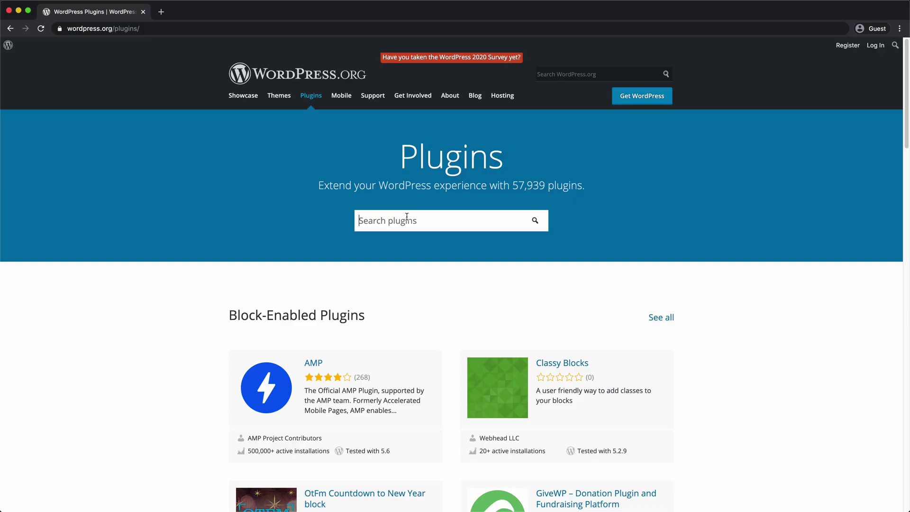
Search the plugin directory for 'caching' and scroll through the results
type("g")
key("Return")
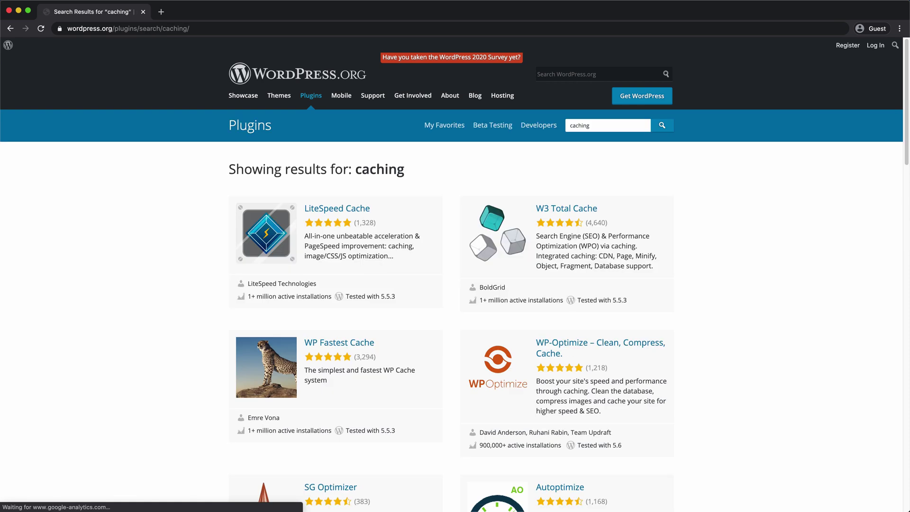
scroll(455, 275, "down", 10)
scroll(455, 275, "down", 10)
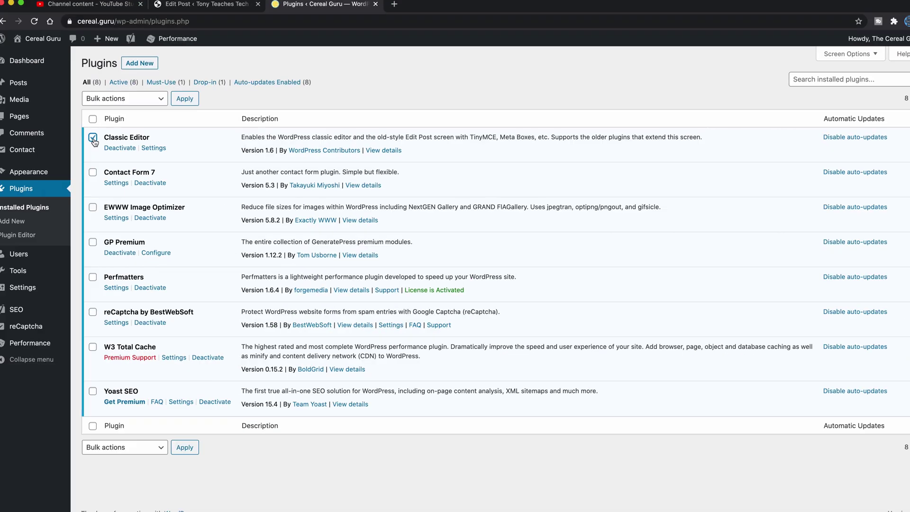
Select EWWW Image Optimizer, GP Premium, Perfmatters, reCaptcha by BestWebSoft and the remaining installed plugins
left_click(87, 181)
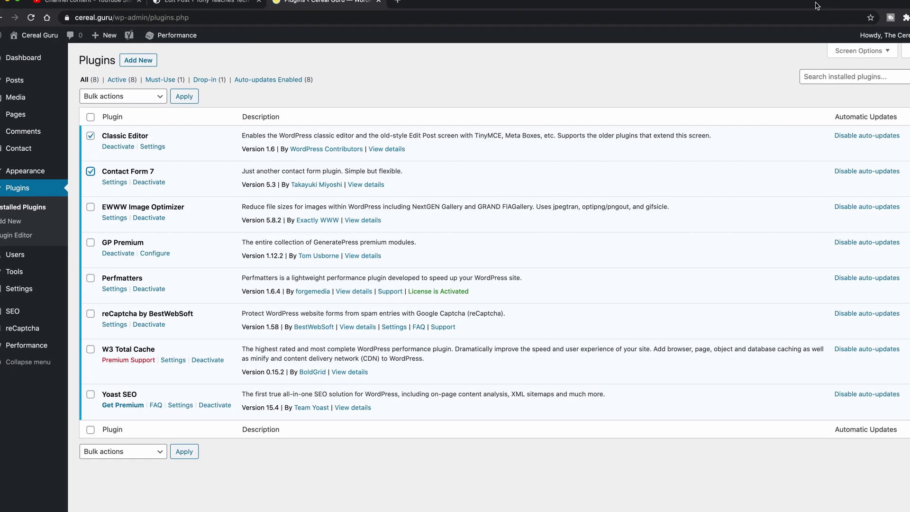
left_click(88, 203)
left_click(87, 224)
left_click(85, 280)
left_click(86, 317)
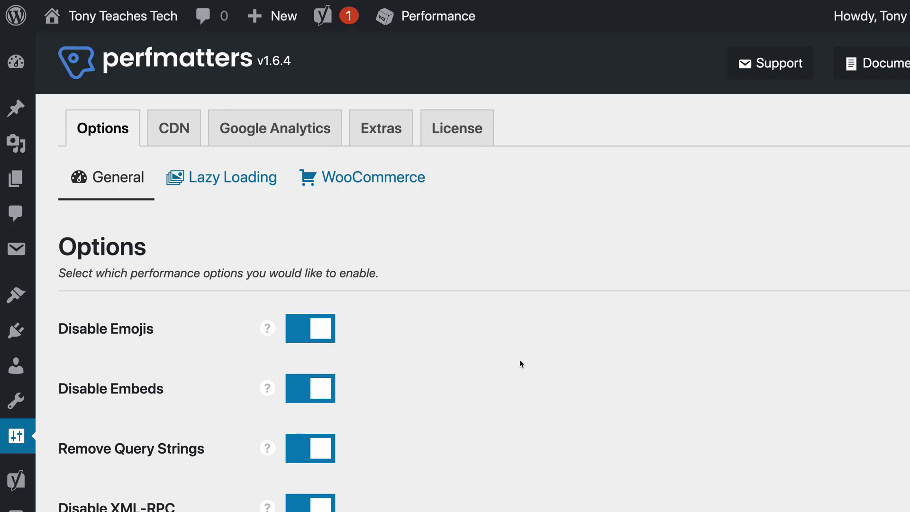
Scroll the Perfmatters General options down to the Hide WP Version toggle
scroll(519, 364, "down", 8)
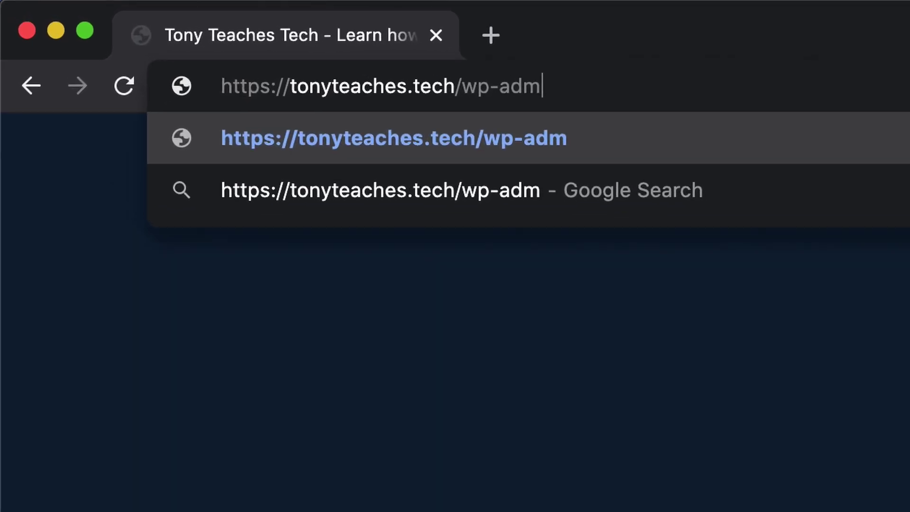
Show the /wp-admin and /wp-login.php addresses, then save Change Login URL as cantseeme
key("BackSpace")
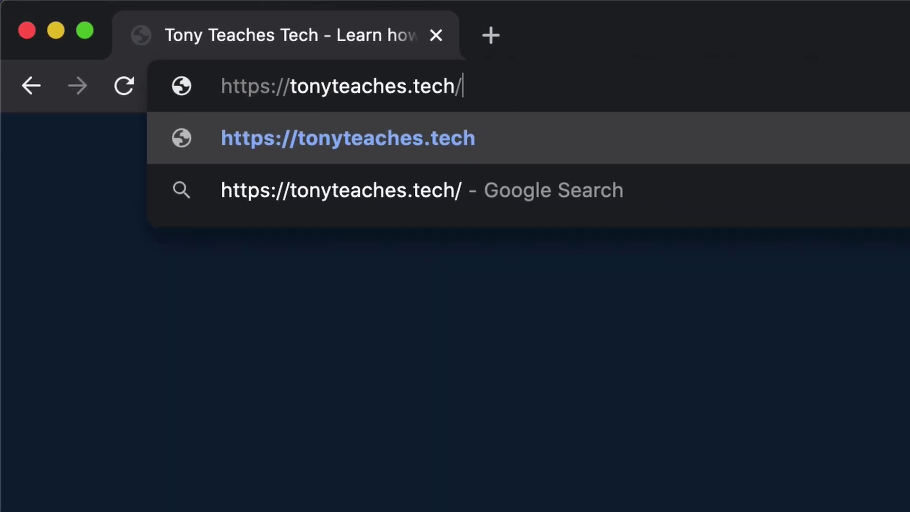
type("min")
key("BackSpace")
key("BackSpace")
key("BackSpace")
key("BackSpace")
key("BackSpace")
type("logi")
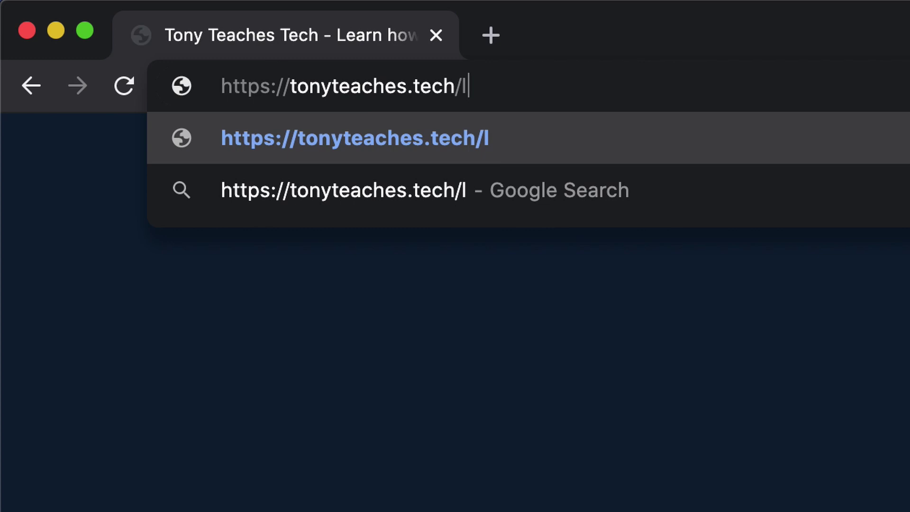
key("BackSpace")
key("BackSpace")
key("BackSpace")
key("BackSpace")
type("wp-log")
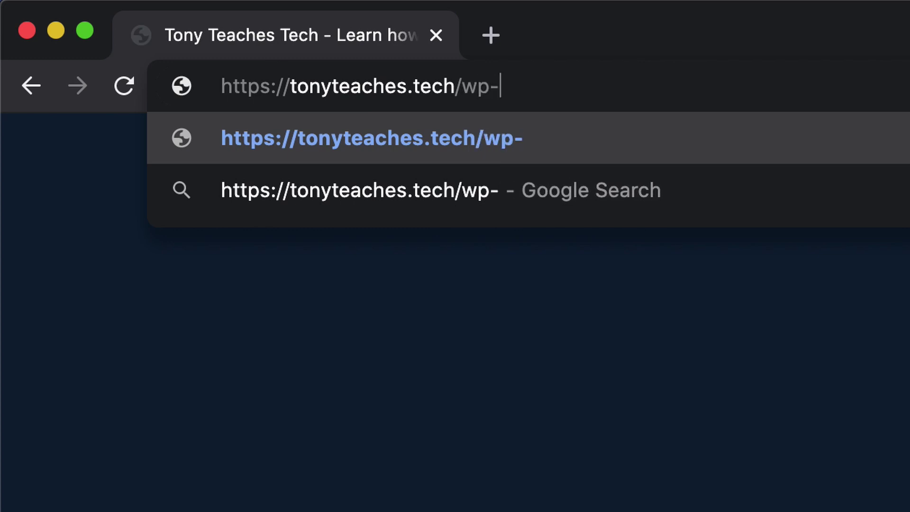
type("in.php")
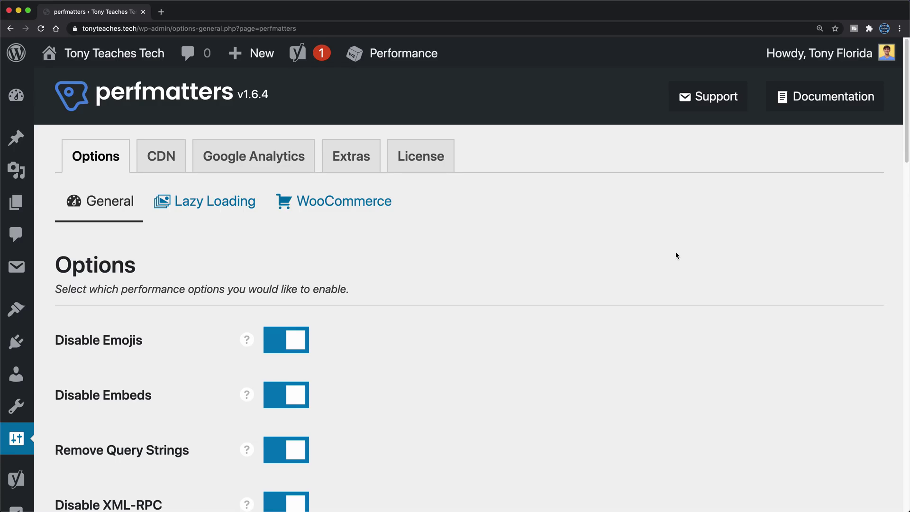
scroll(677, 256, "down", 15)
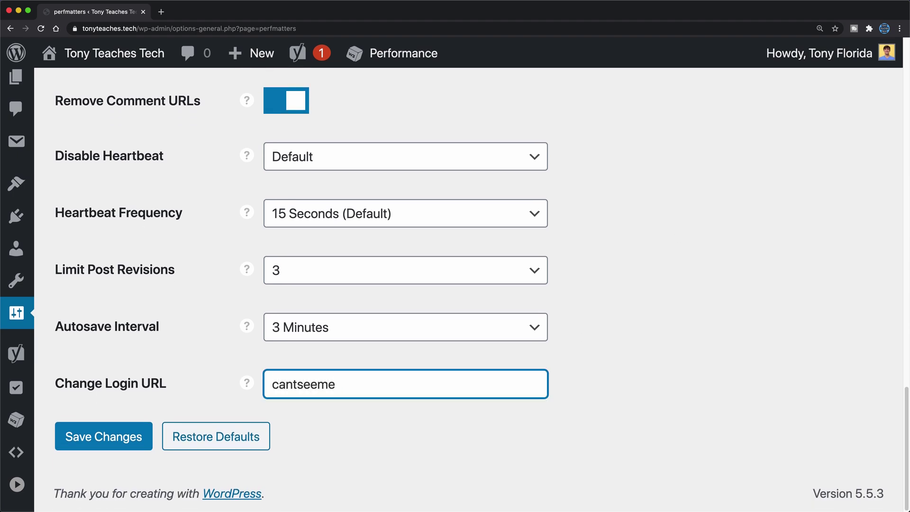
left_click(118, 433)
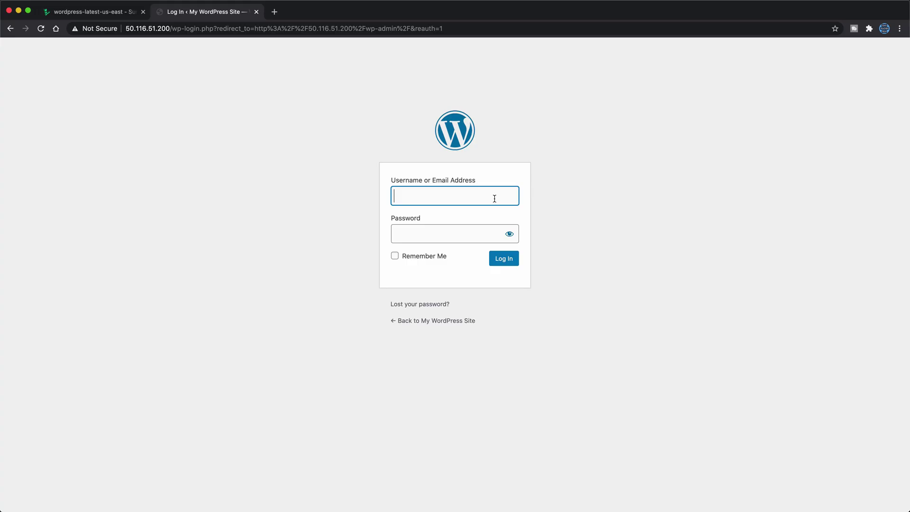
Log in and create a new user account with the Administrator role
key("Return")
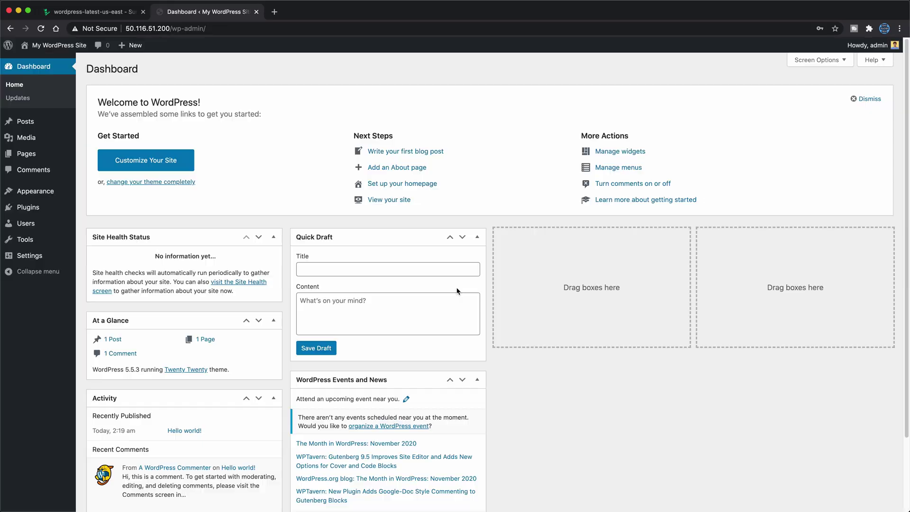
left_click(869, 43)
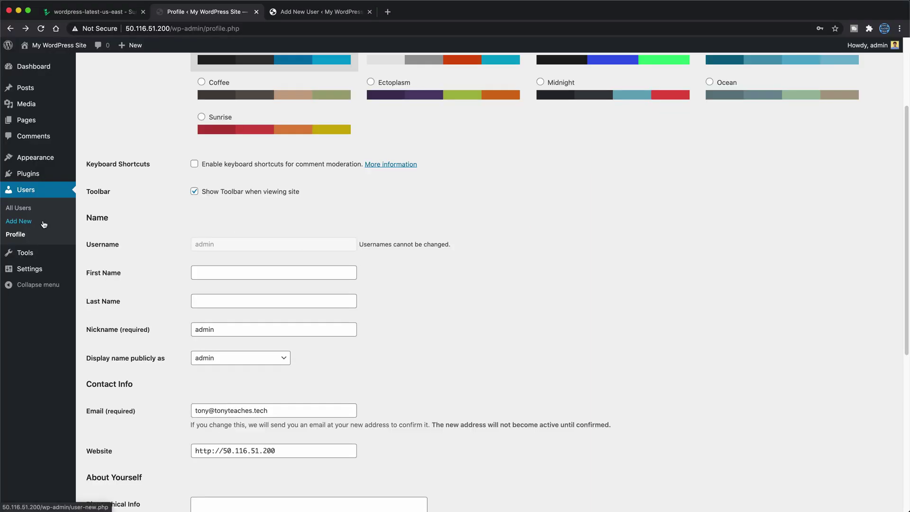
left_click(44, 225)
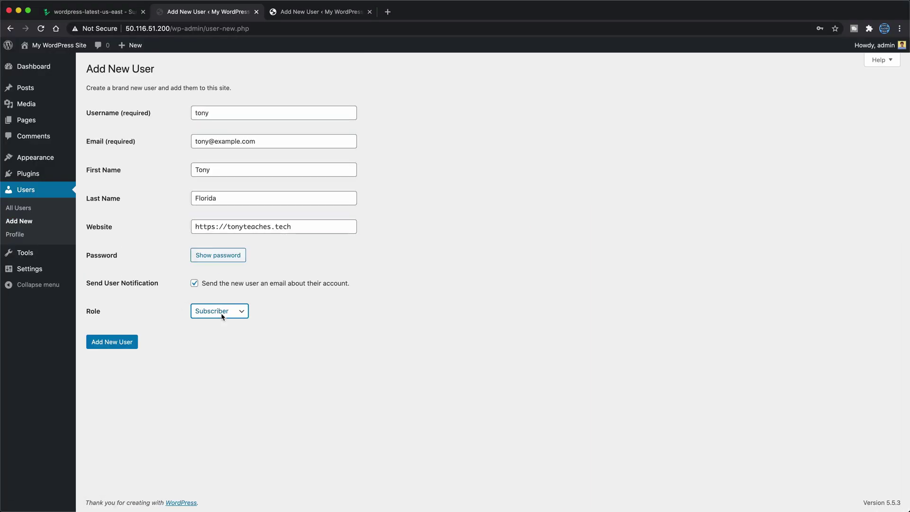
left_click(222, 313)
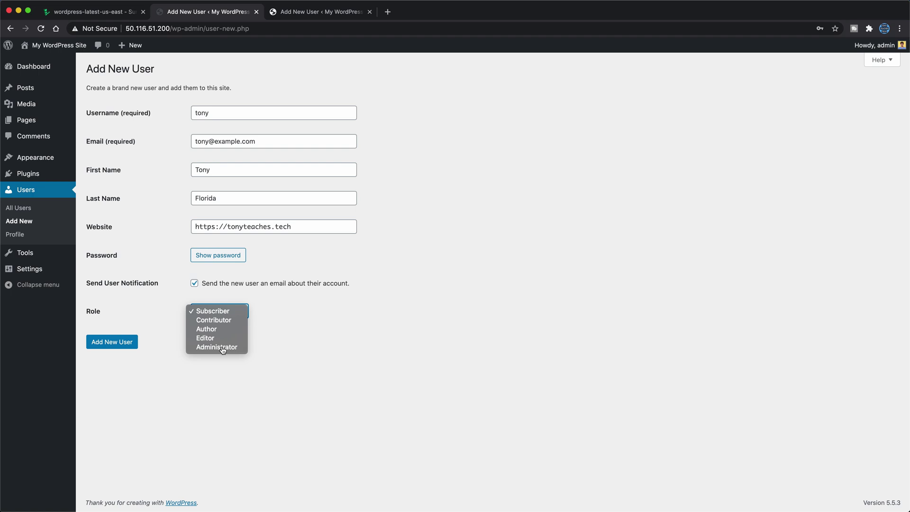
left_click(222, 348)
left_click(112, 342)
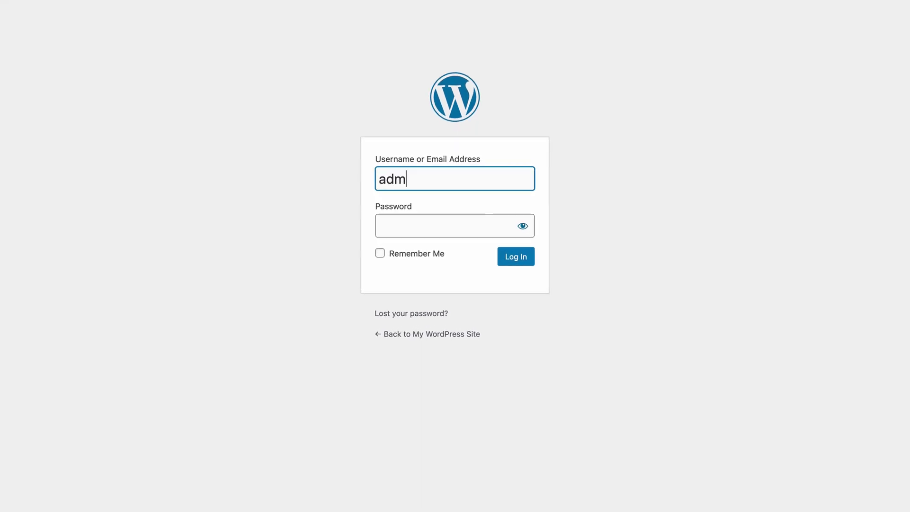
Attempt logging in as admin with two wrong guessed passwords
key("Return")
type("*****")
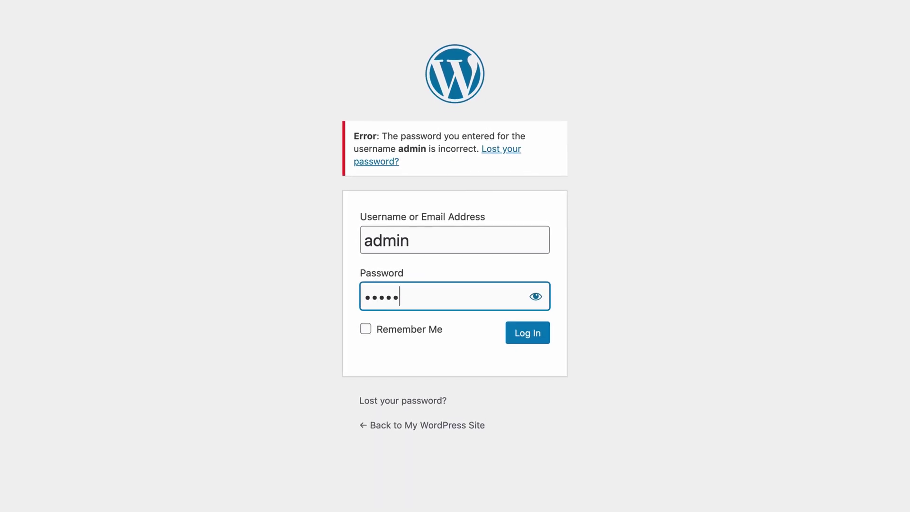
type("******")
key("Return")
type("*******")
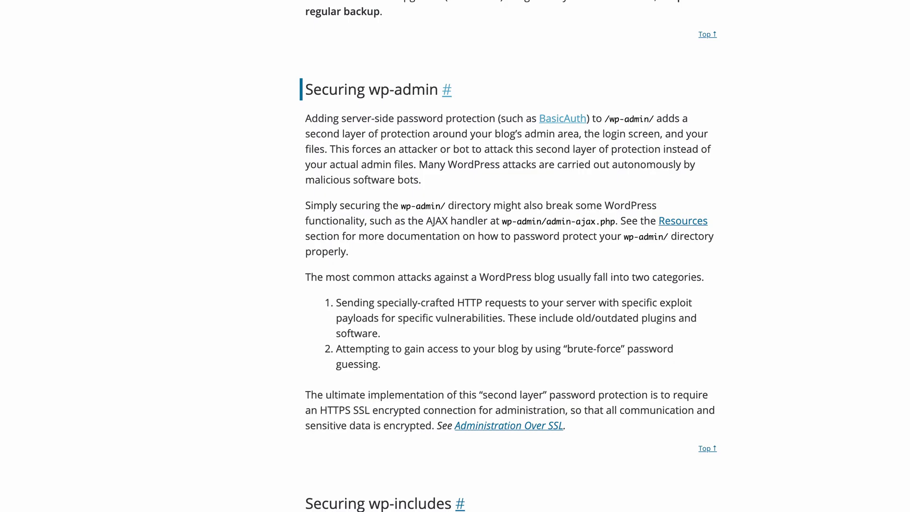
Set wp-config.php to 640 by removing public read, public write and group write
scroll(511, 256, "down", 10)
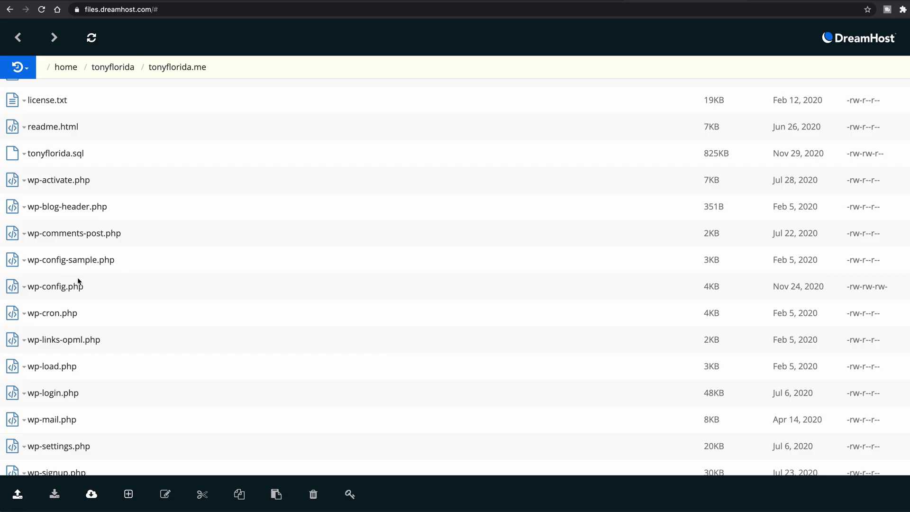
left_click(67, 288)
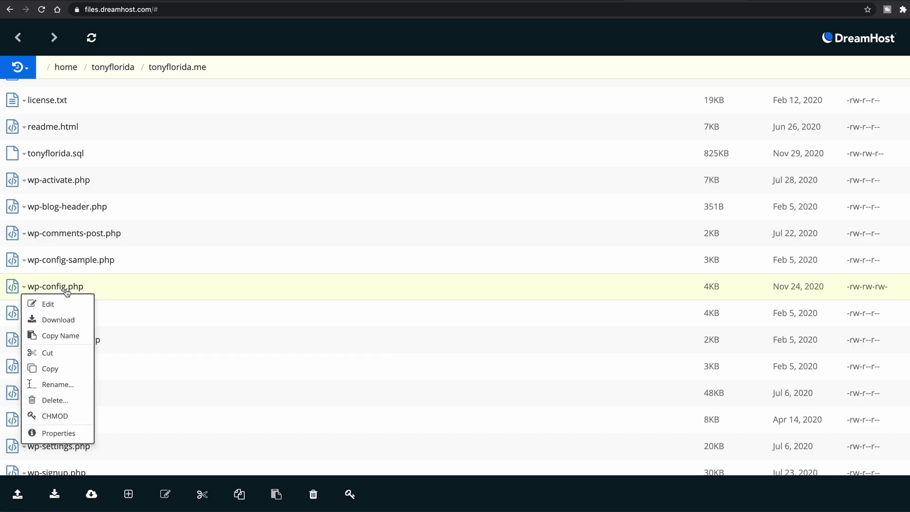
left_click(66, 416)
left_click(350, 183)
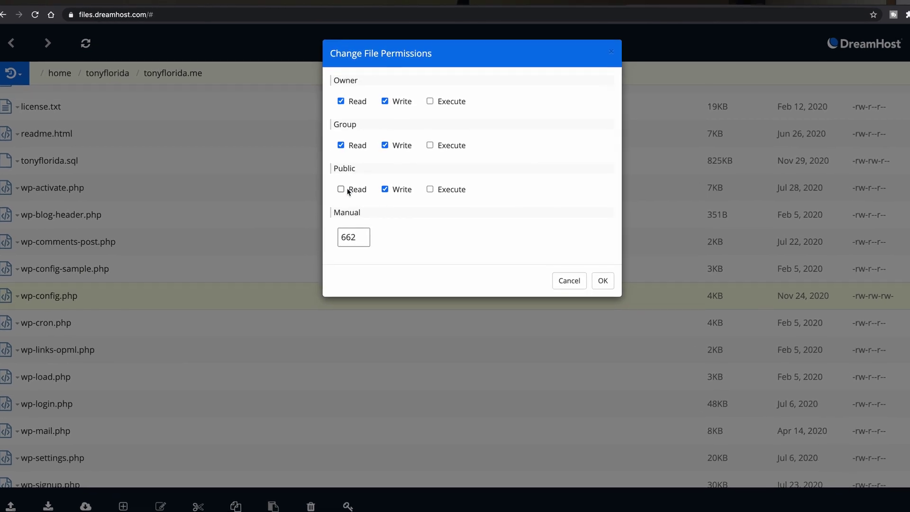
left_click(385, 190)
left_click(385, 145)
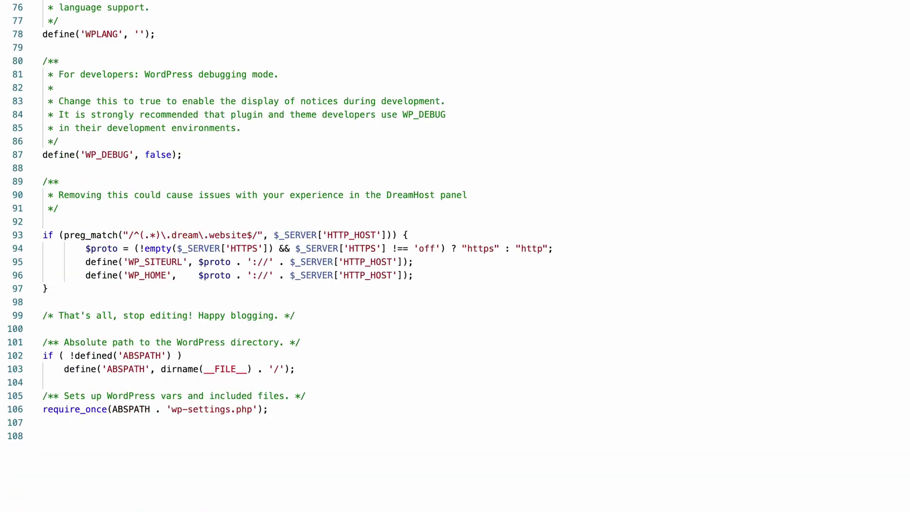
Paste define('DISALLOW_FILE_EDIT', true); onto the empty last line of wp-config.php
left_click(239, 434)
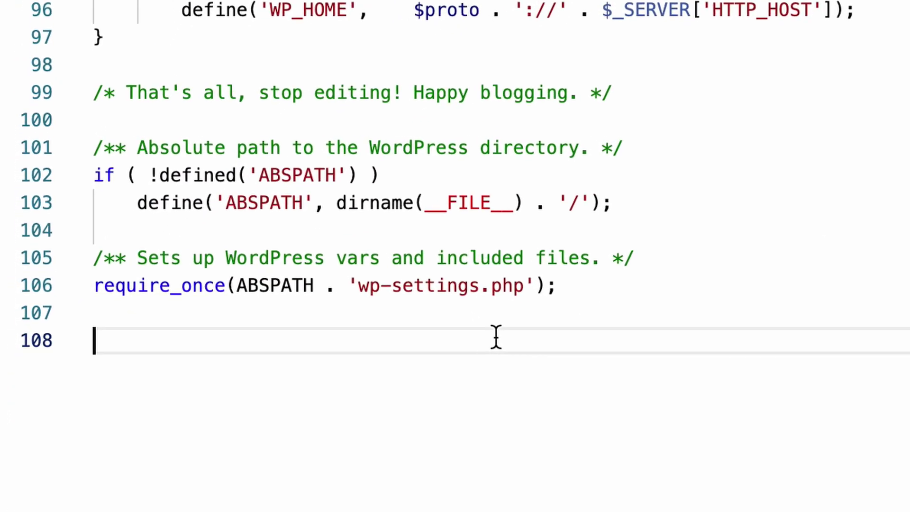
type("define('DISALLOW_FILE_EDIT', true);")
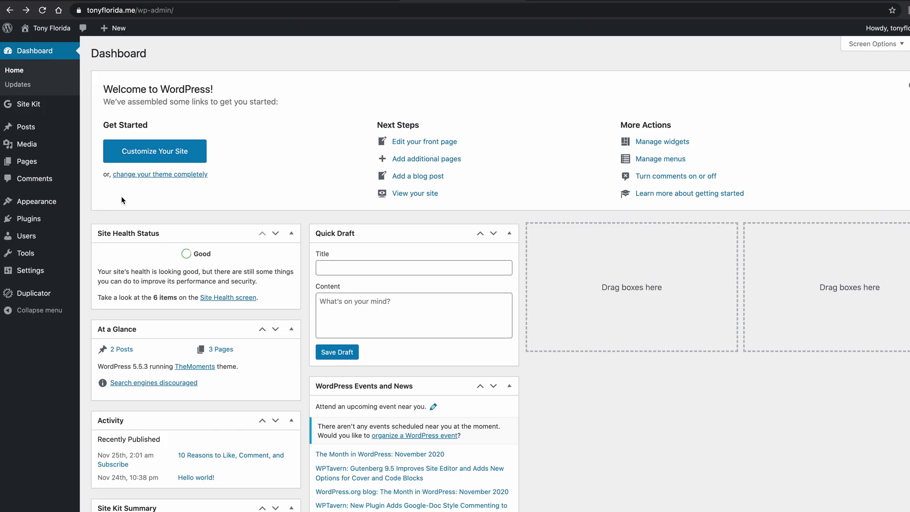
mouse_move(71, 206)
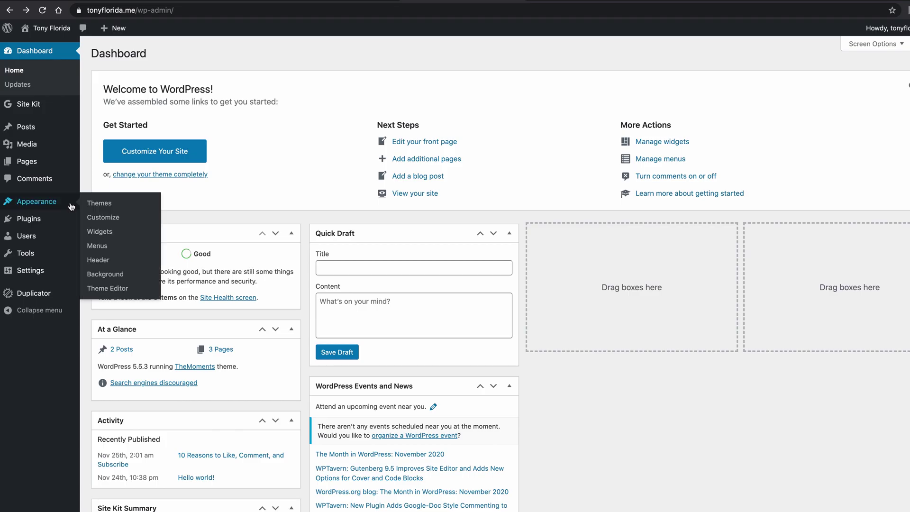